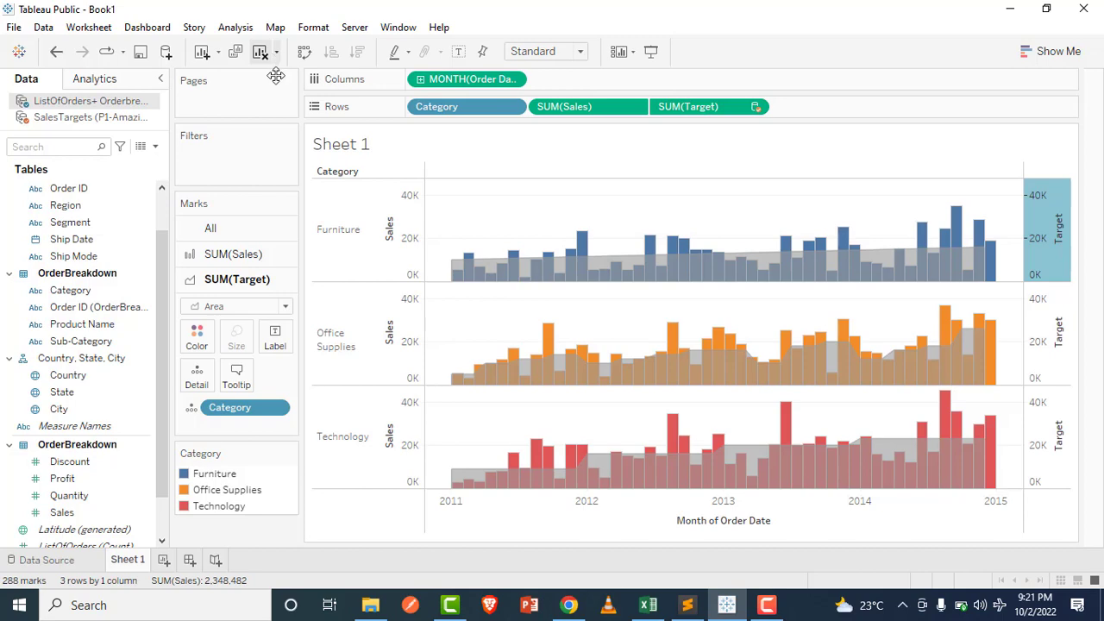
pyautogui.scroll(3, 94, 405)
pyautogui.scroll(-4, 95, 432)
pyautogui.scroll(1, 99, 465)
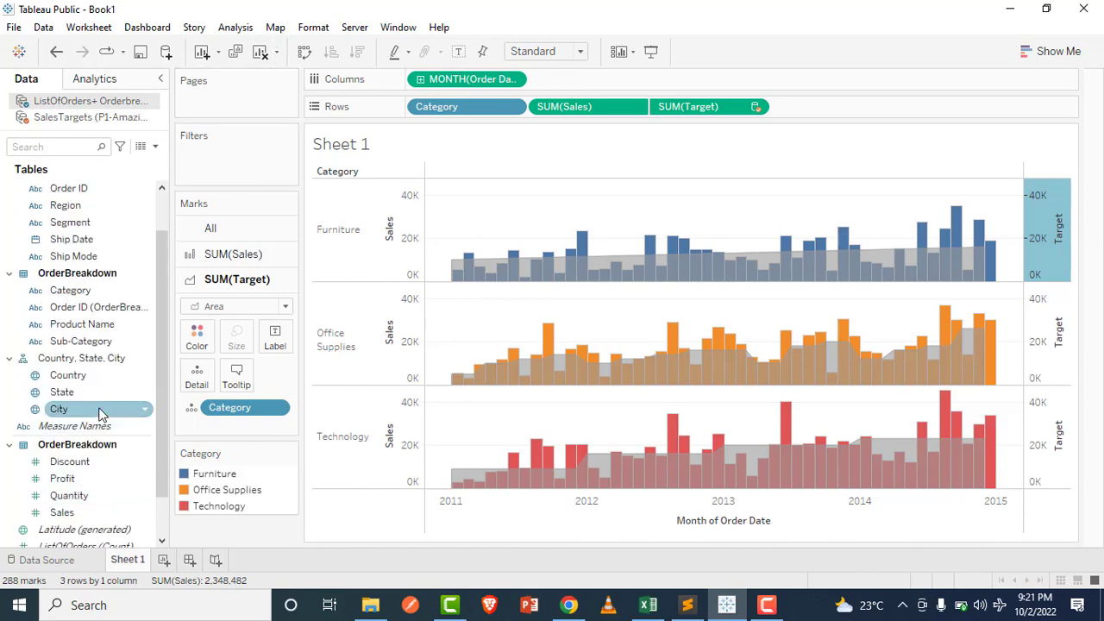
pyautogui.click(102, 516)
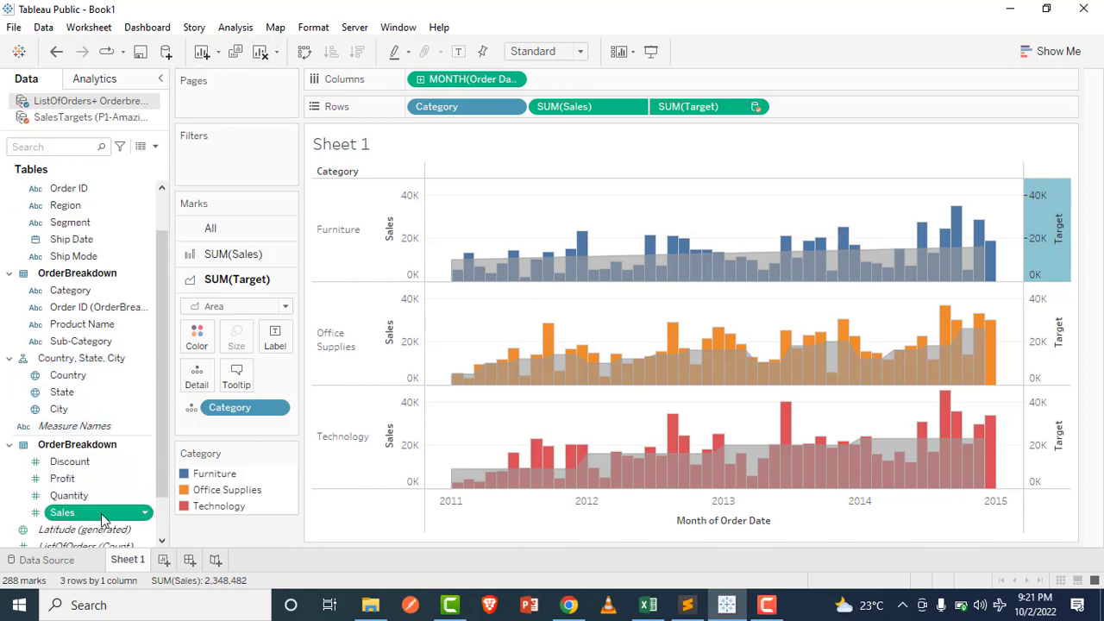
pyautogui.rightClick(102, 516)
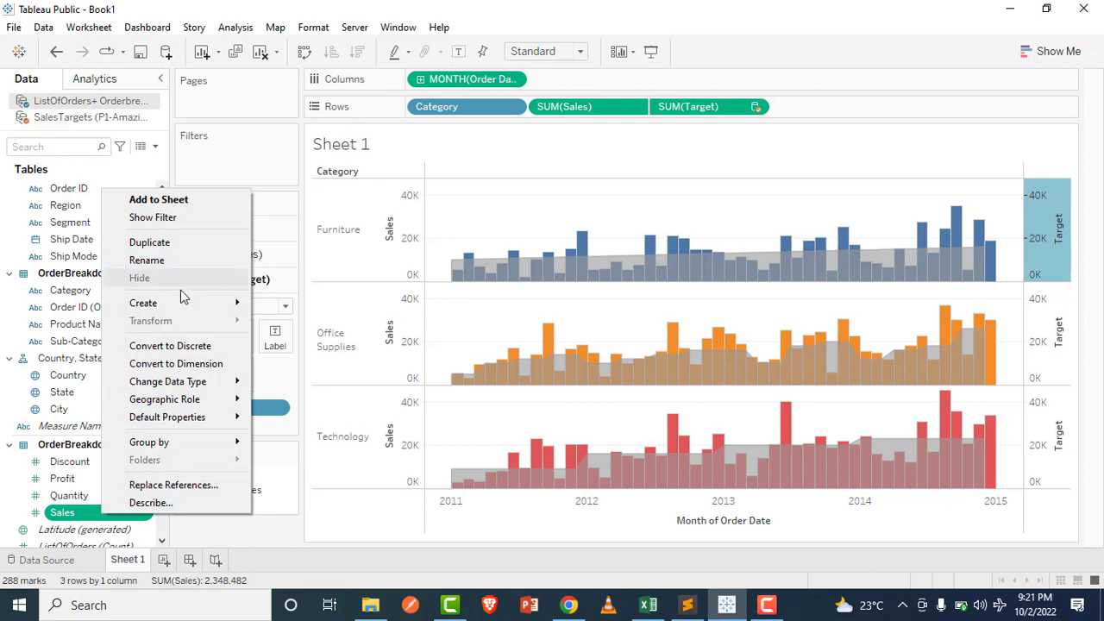
pyautogui.moveTo(182, 309)
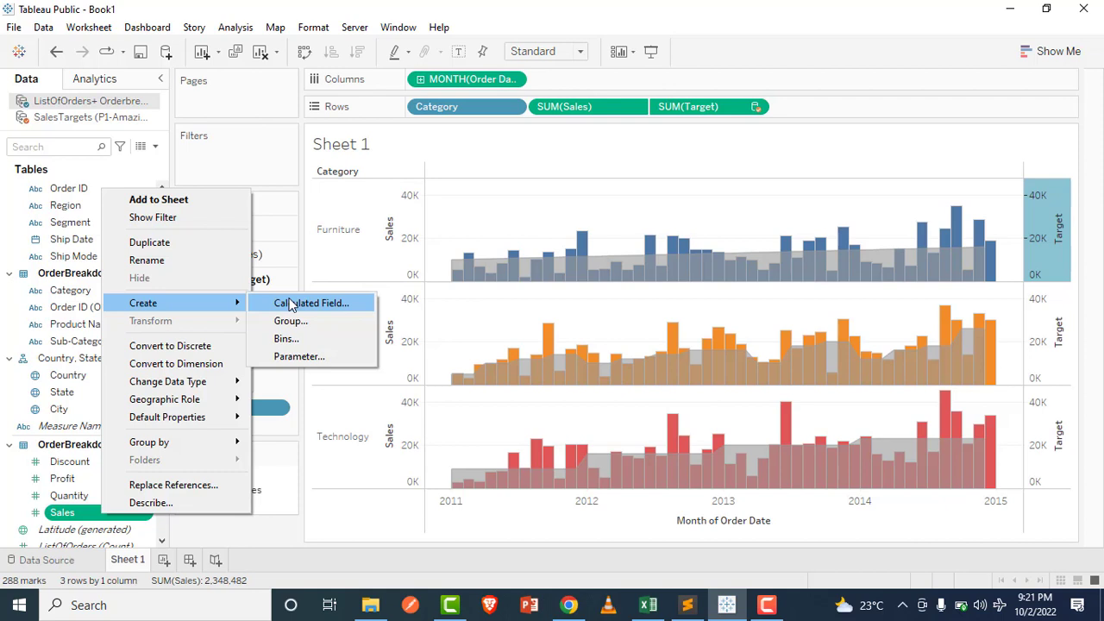
pyautogui.click(485, 112)
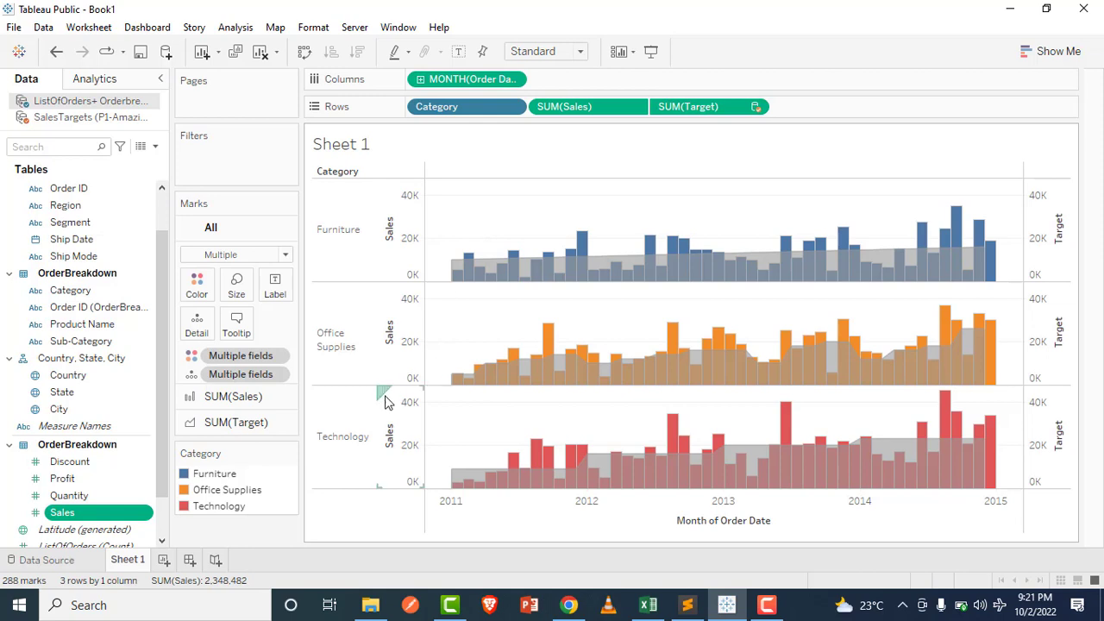
# Move Category from the rows to the filters, keeping Furniture, Office Supplies and Technology all included.
pyautogui.moveTo(509, 269)
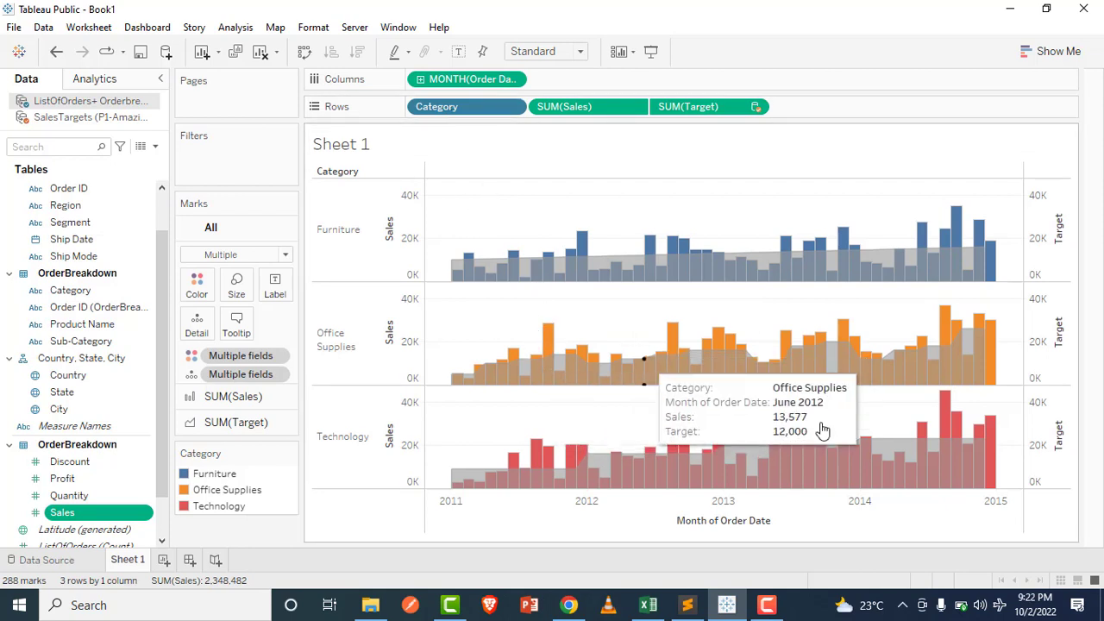
pyautogui.moveTo(661, 358)
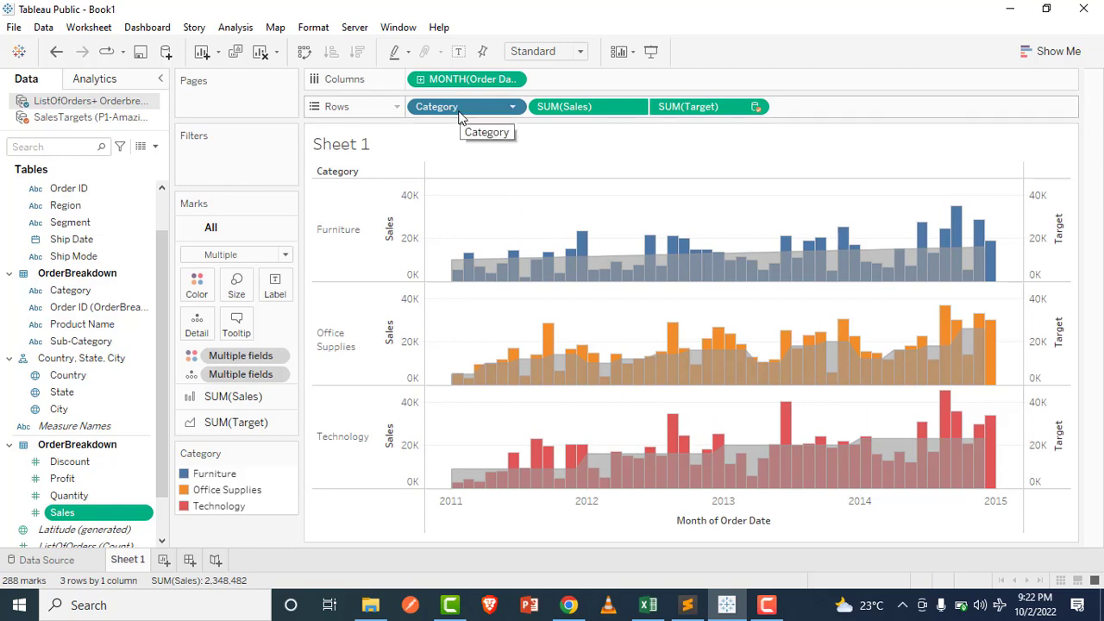
pyautogui.moveTo(459, 117); pyautogui.dragTo(245, 166)
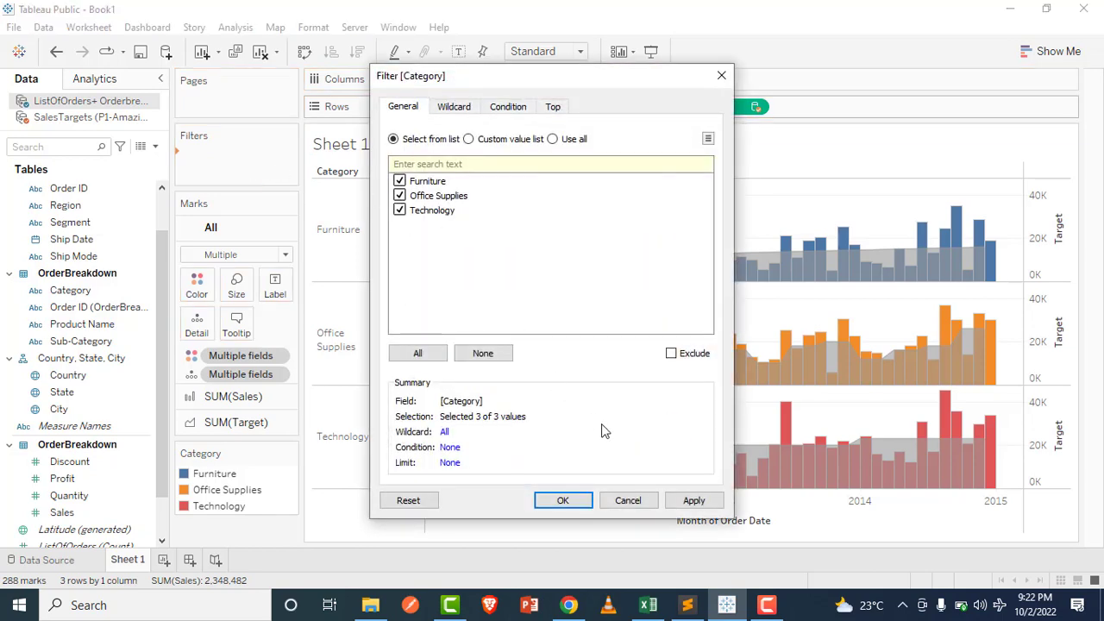
pyautogui.click(560, 503)
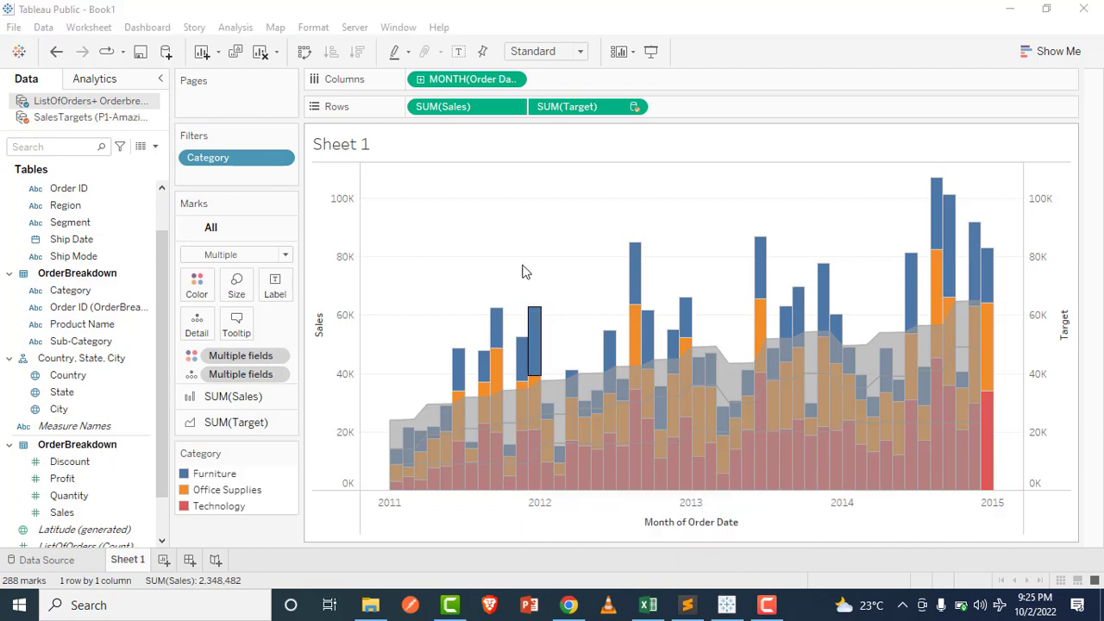
# Show the Category filter card and place it below the Category colour legend.
pyautogui.click(281, 160)
pyautogui.click(276, 203)
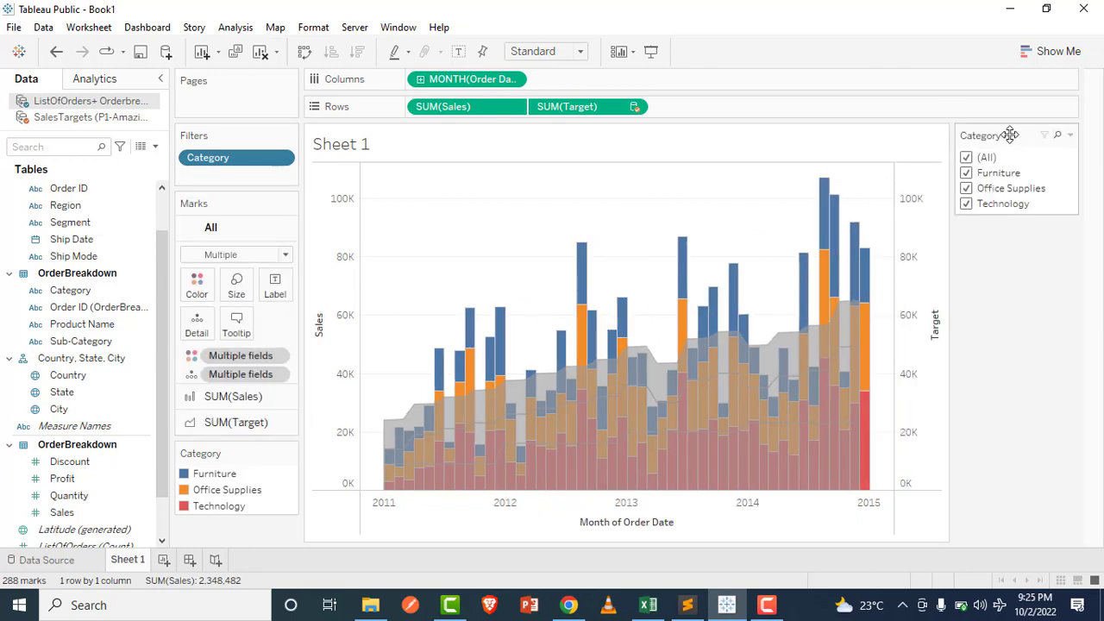
pyautogui.moveTo(1009, 139); pyautogui.dragTo(194, 516)
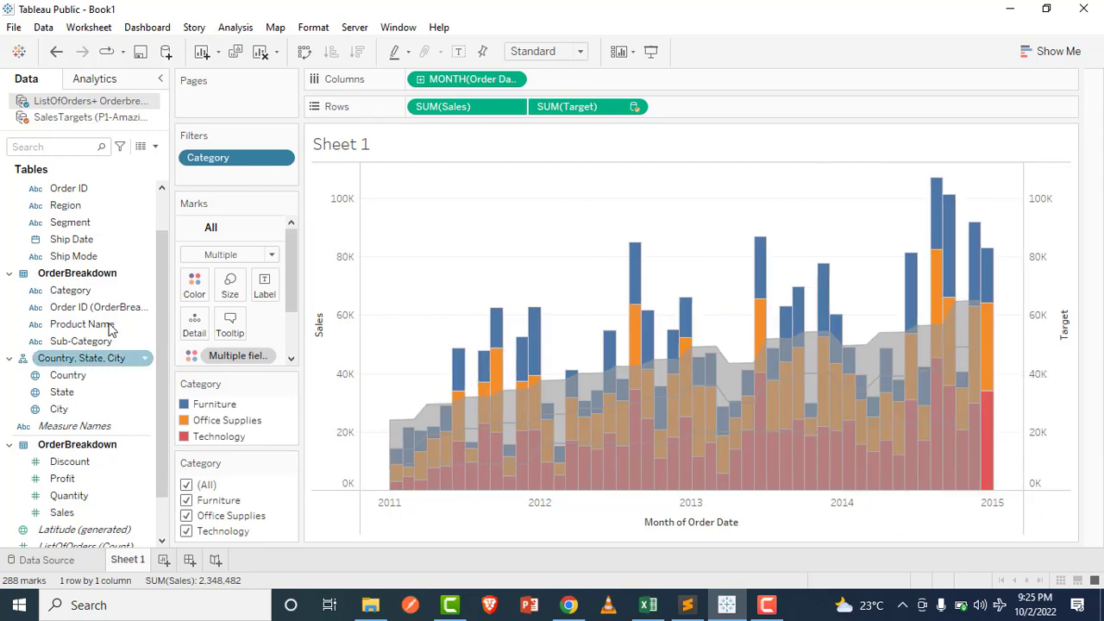
# Change the Category filter card to a single value list and try it with Office Supplies and Technology.
pyautogui.moveTo(261, 515)
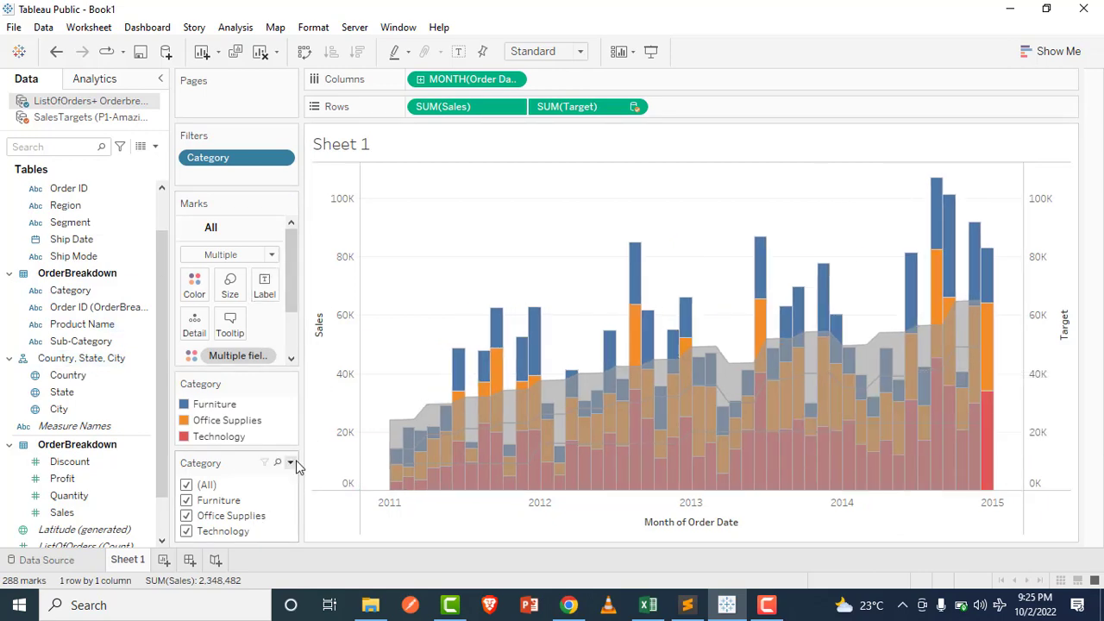
pyautogui.click(291, 463)
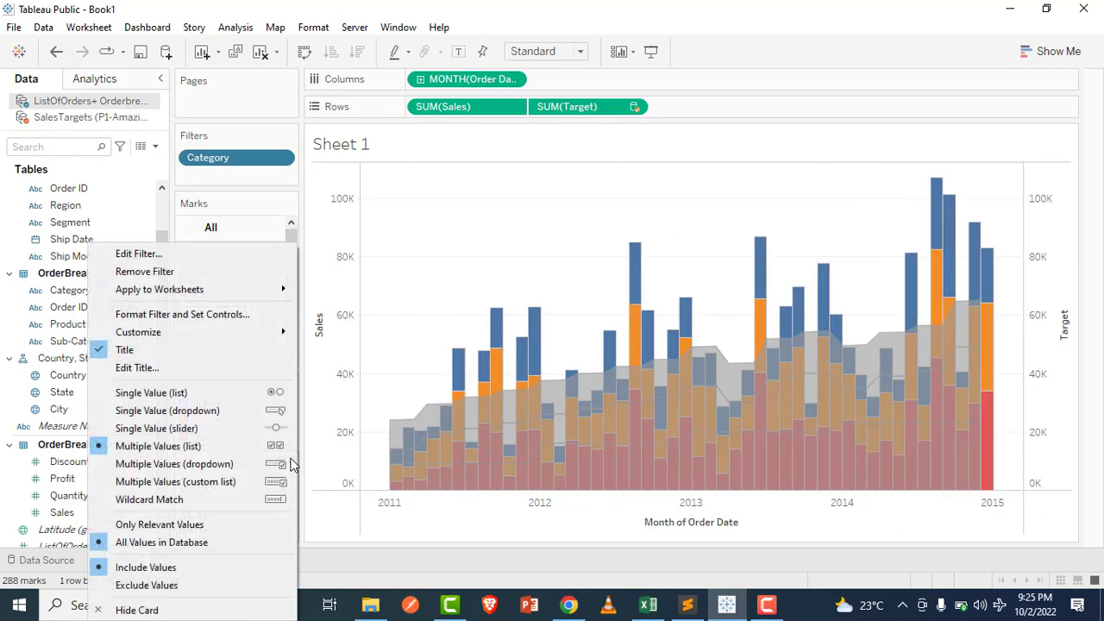
pyautogui.click(281, 397)
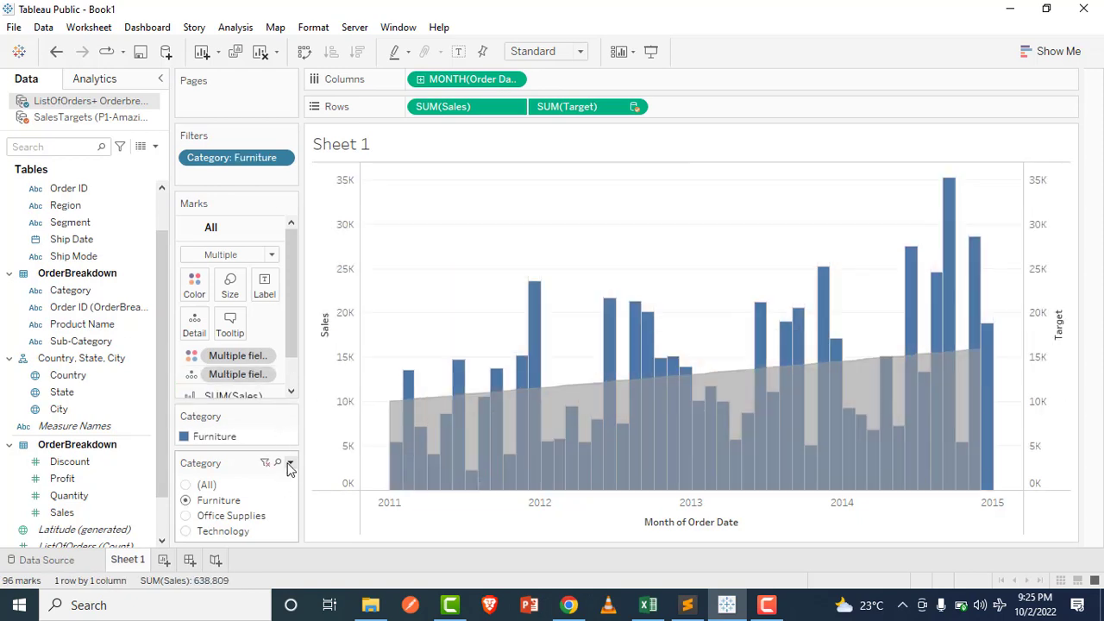
pyautogui.click(187, 516)
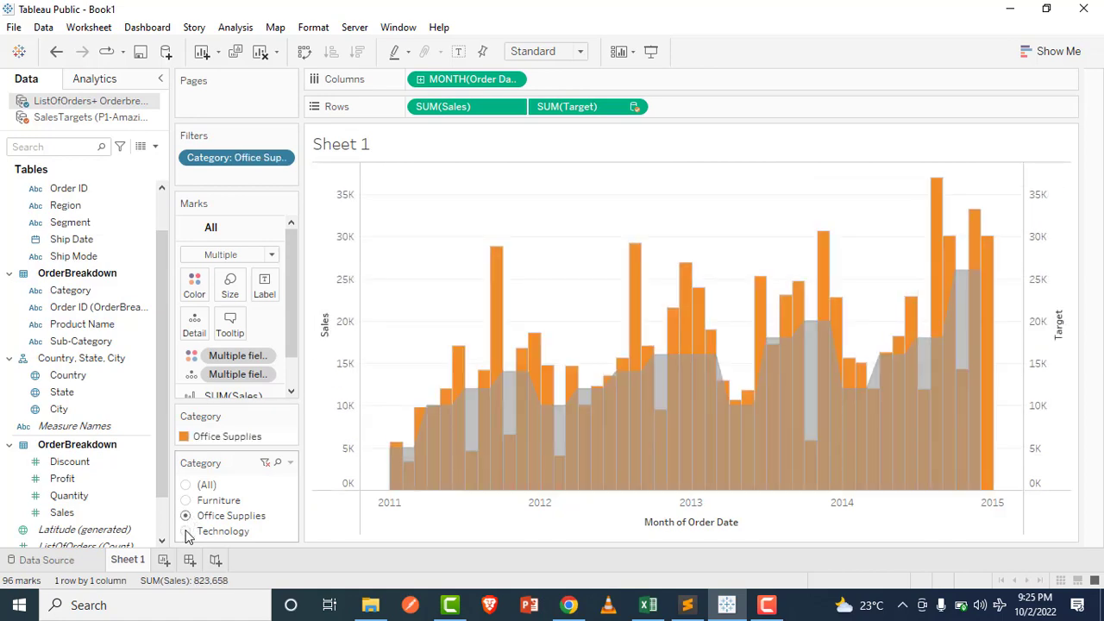
pyautogui.click(186, 531)
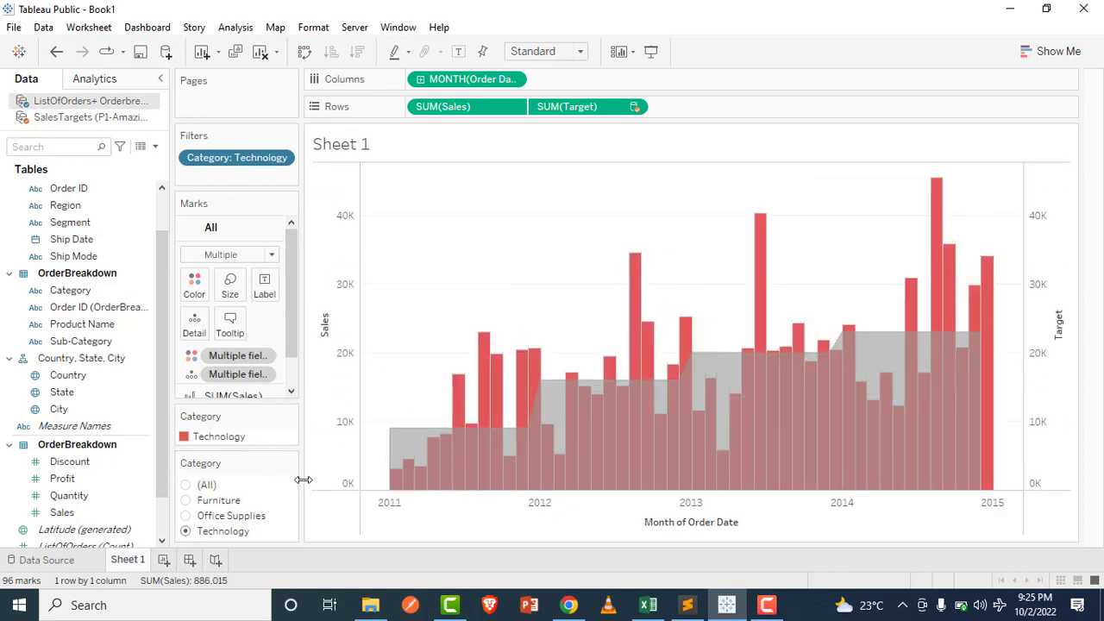
# Remove the "All" option from the Category filter card and filter the chart to Office Supplies.
pyautogui.click(291, 464)
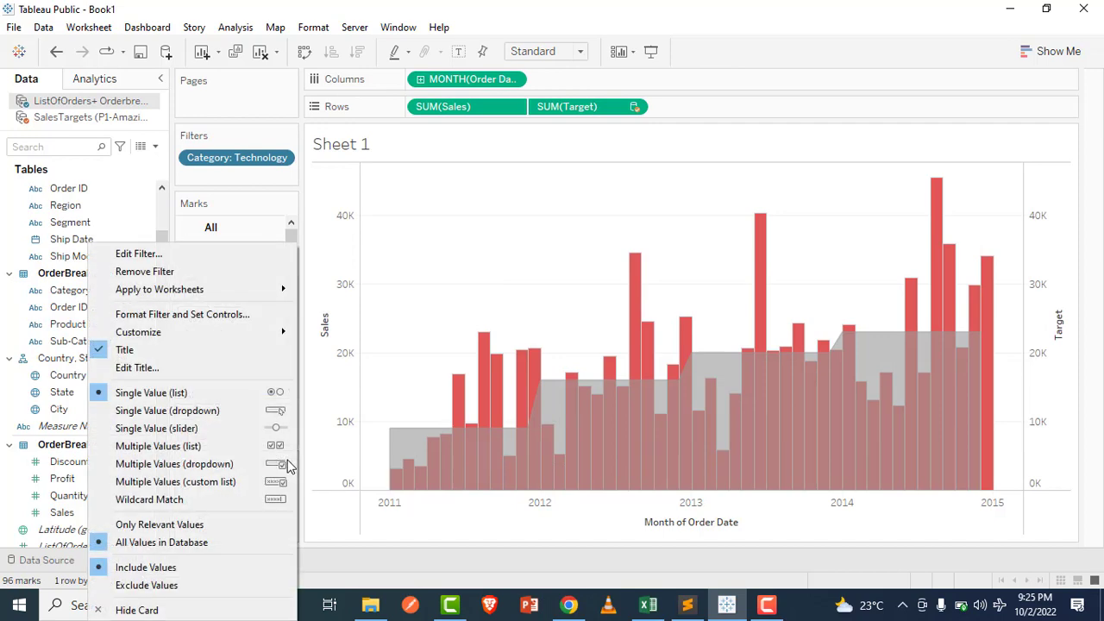
pyautogui.moveTo(259, 339)
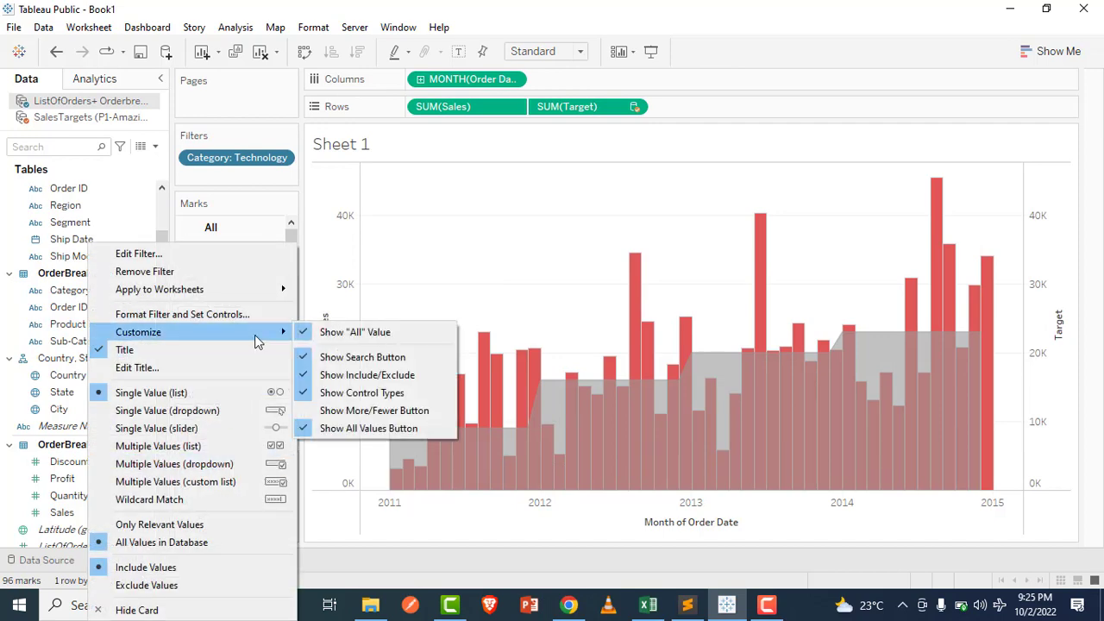
pyautogui.click(325, 338)
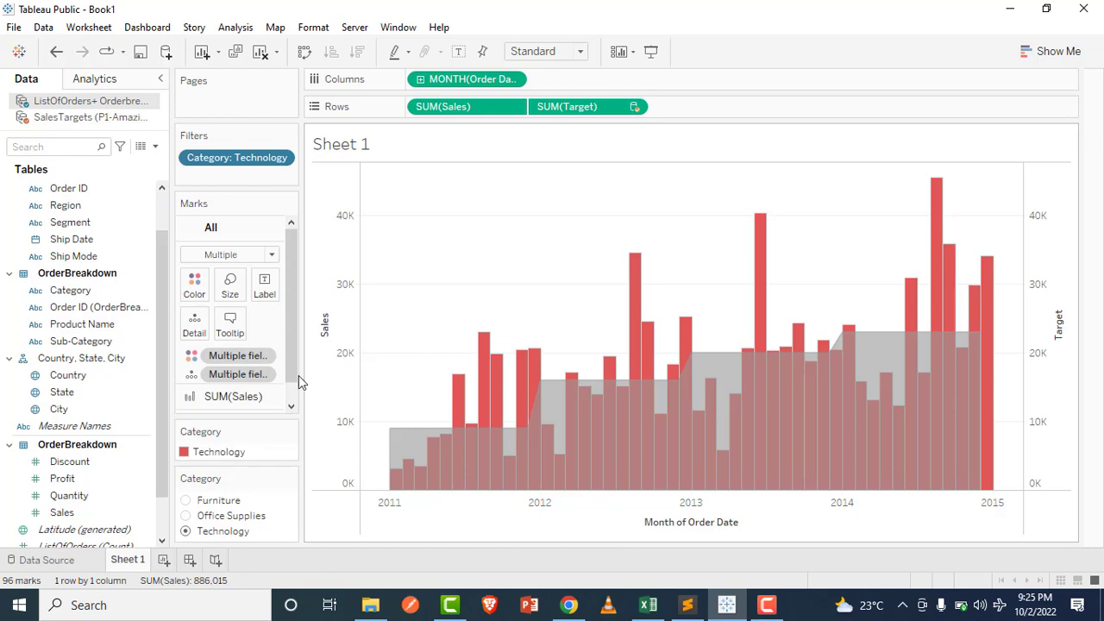
pyautogui.click(185, 517)
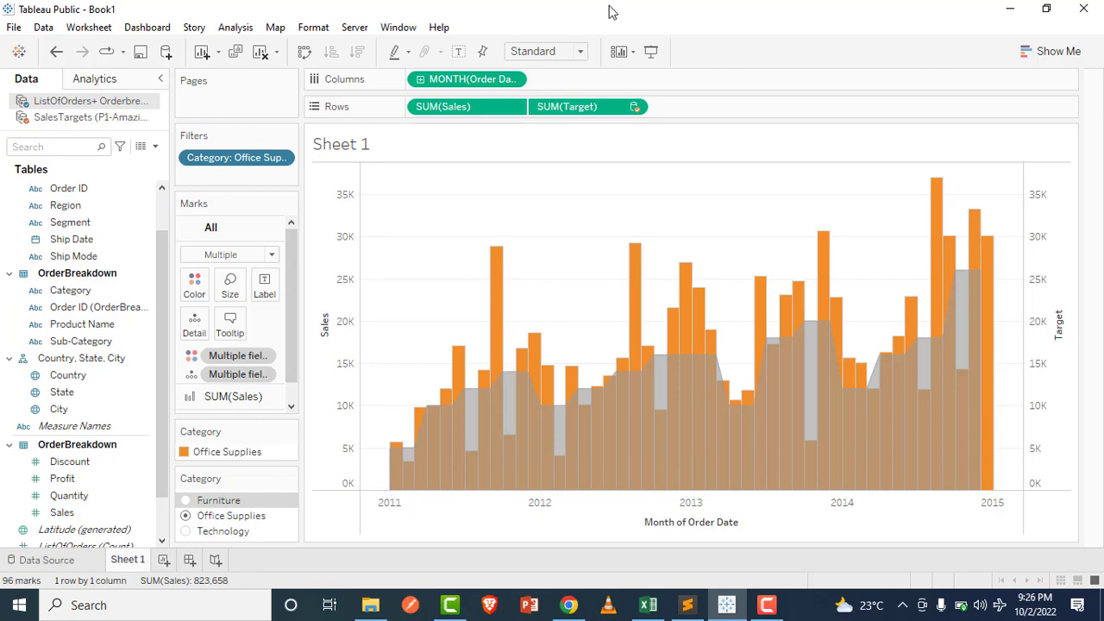
# Create a calculated field from Sales and name it "Meeting The Target".
pyautogui.rightClick(76, 520)
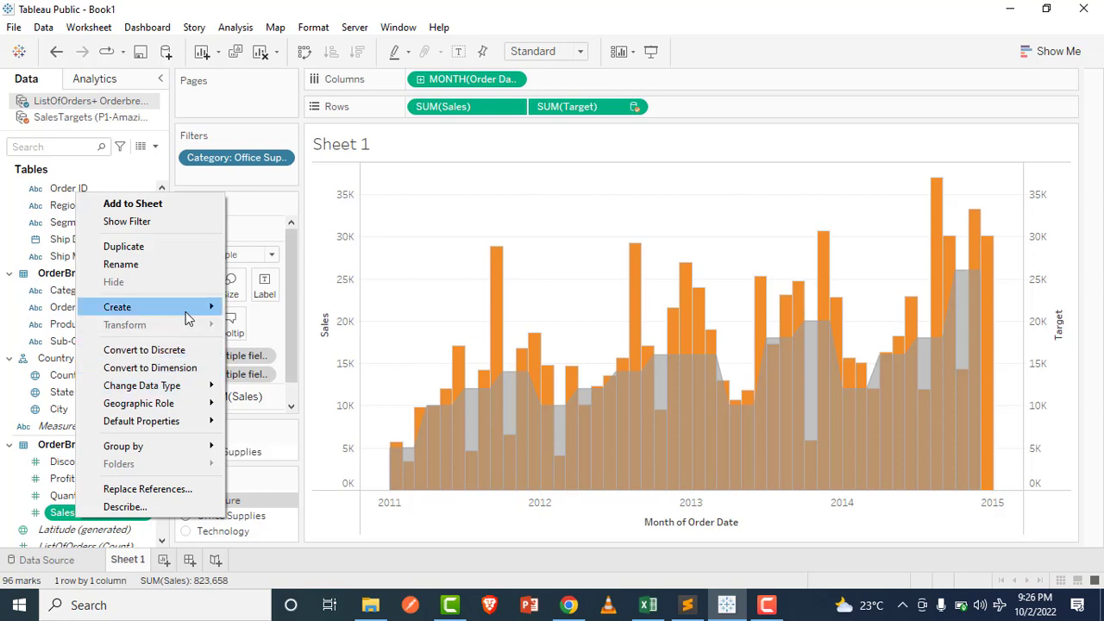
pyautogui.moveTo(188, 313)
pyautogui.click(303, 308)
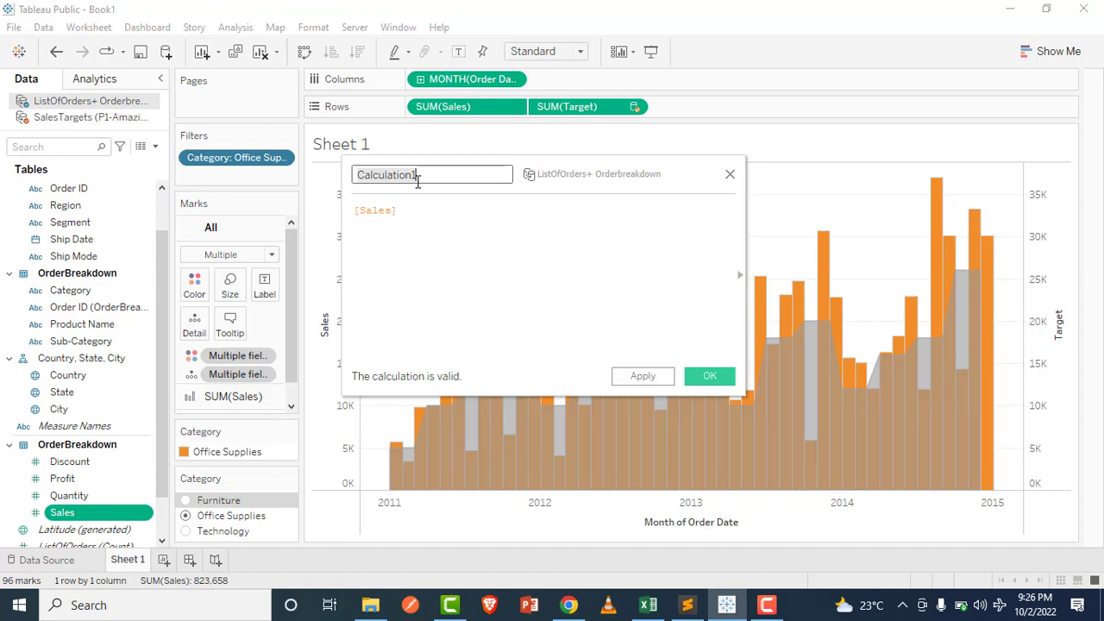
pyautogui.write('Me')
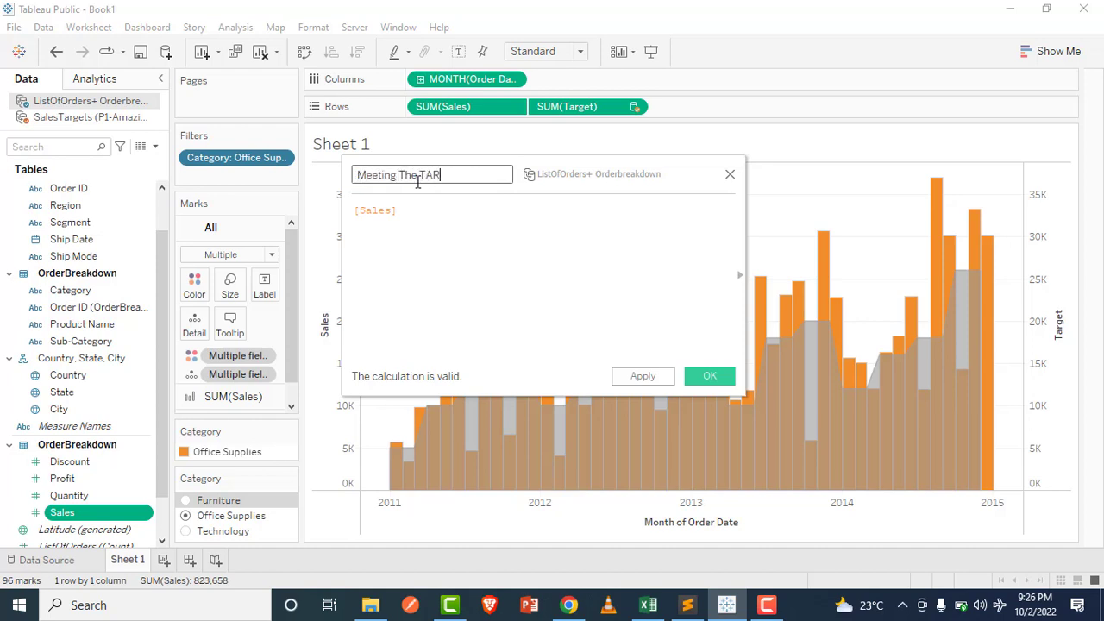
pyautogui.write('eting The Target')
# Wrap the Sales field in a SUM function so that the formula reads SUM([Sales]).
pyautogui.click(355, 209)
pyautogui.write('sum')
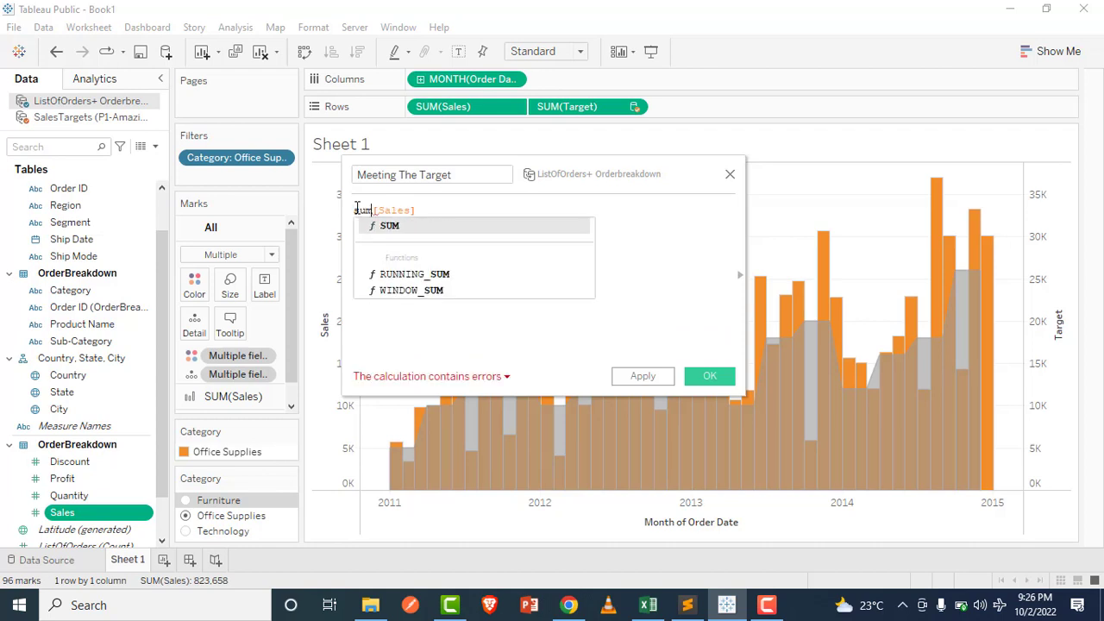
pyautogui.click(402, 226)
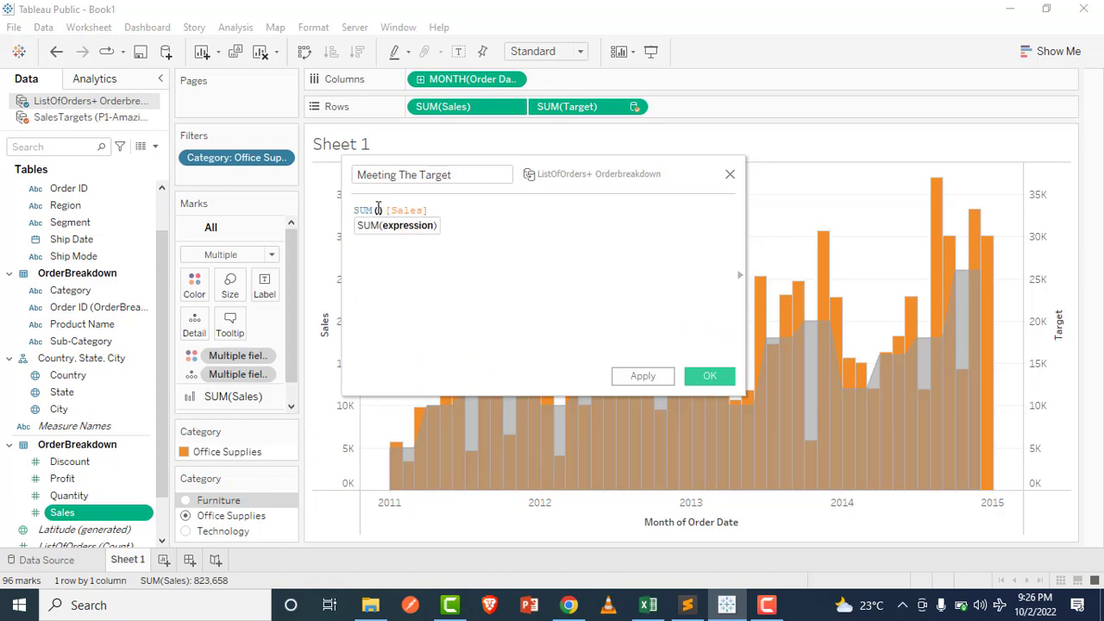
pyautogui.moveTo(377, 210); pyautogui.dragTo(384, 210)
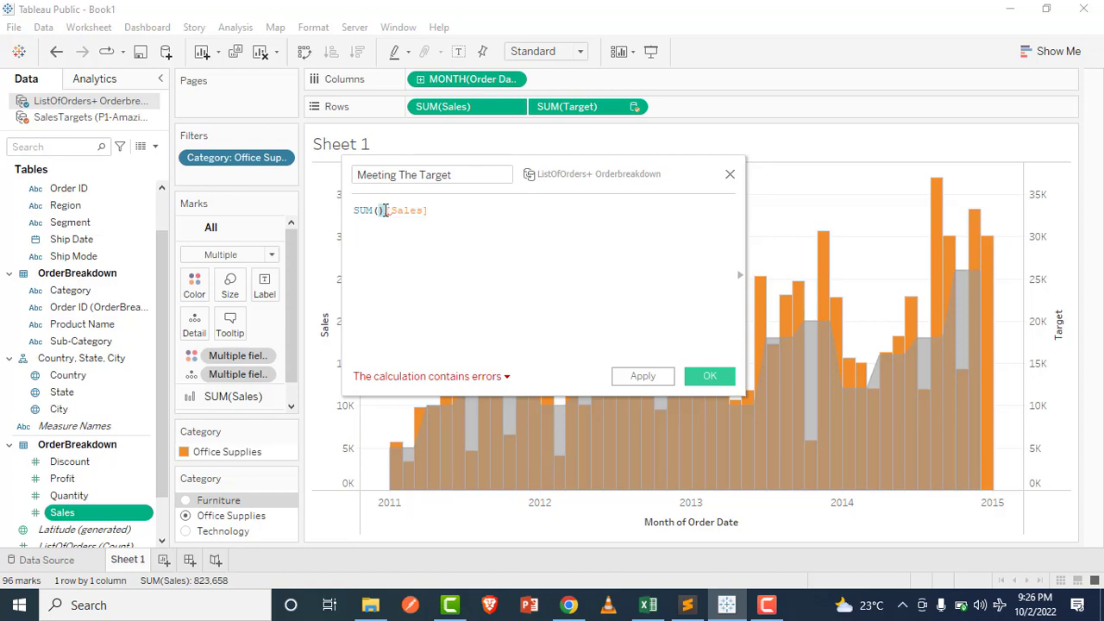
pyautogui.press('BackSpace')
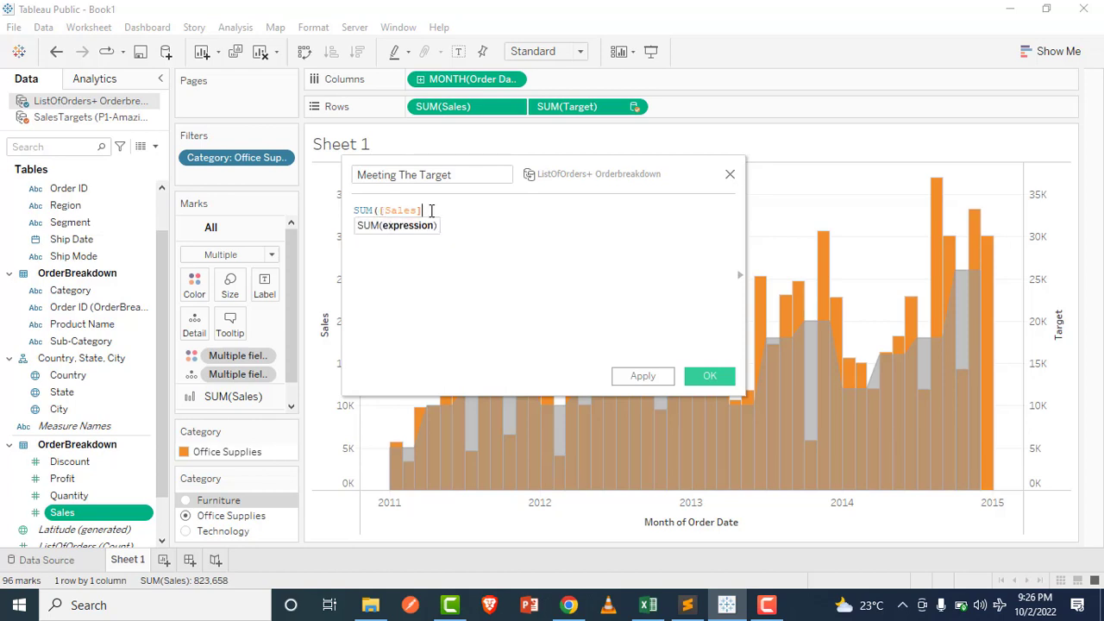
pyautogui.write(')')
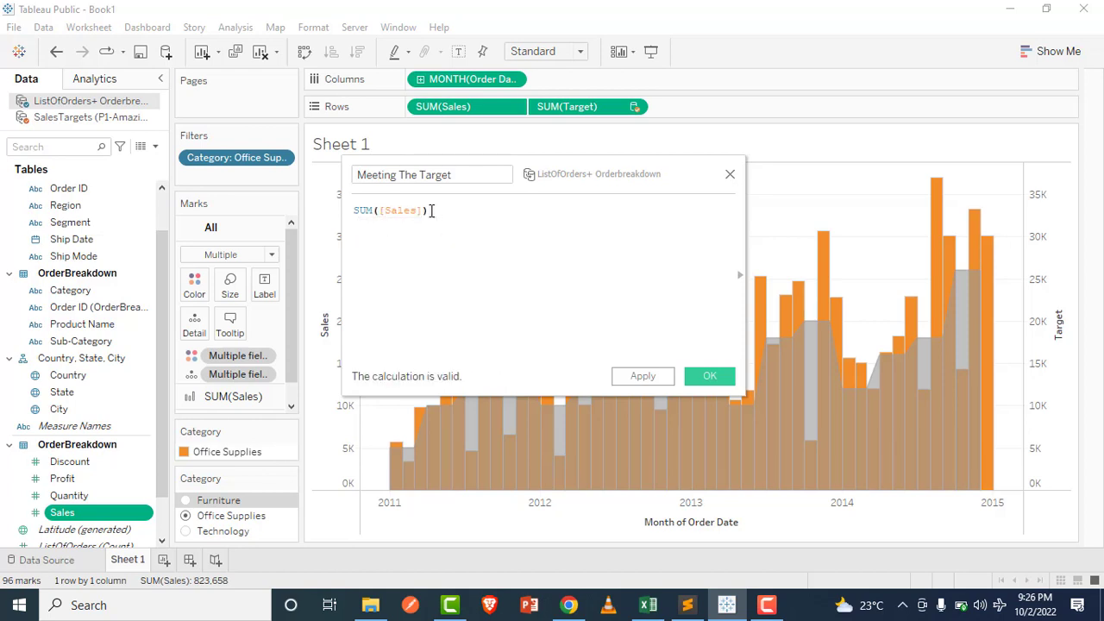
# Complete the formula by subtracting the summed Target field from the SalesTargets data source, and save the calculated field.
pyautogui.write(' -')
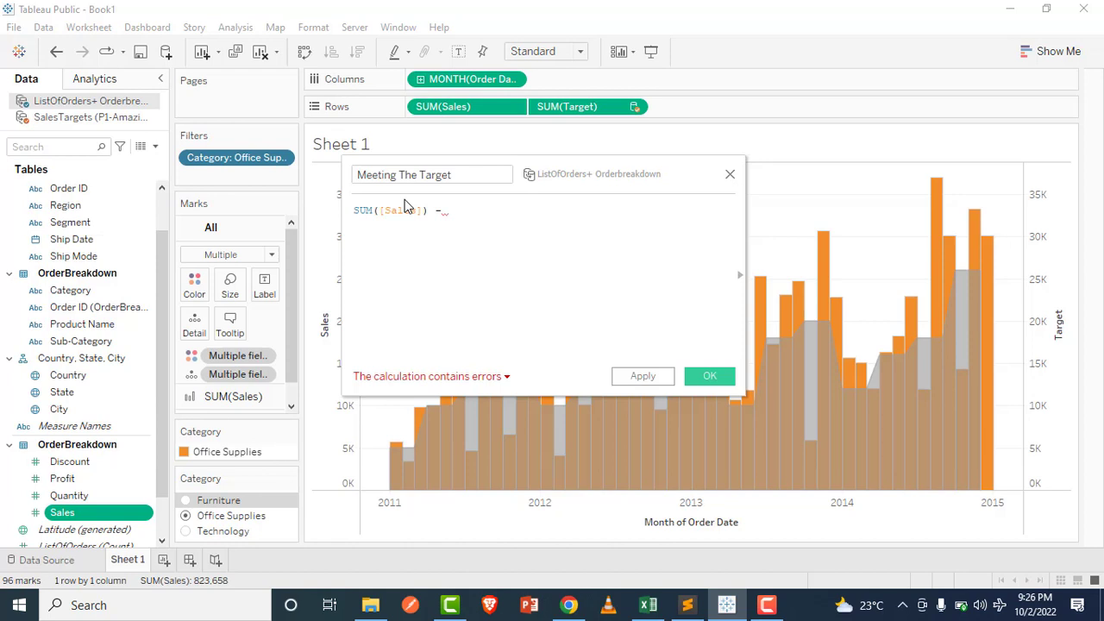
pyautogui.click(87, 117)
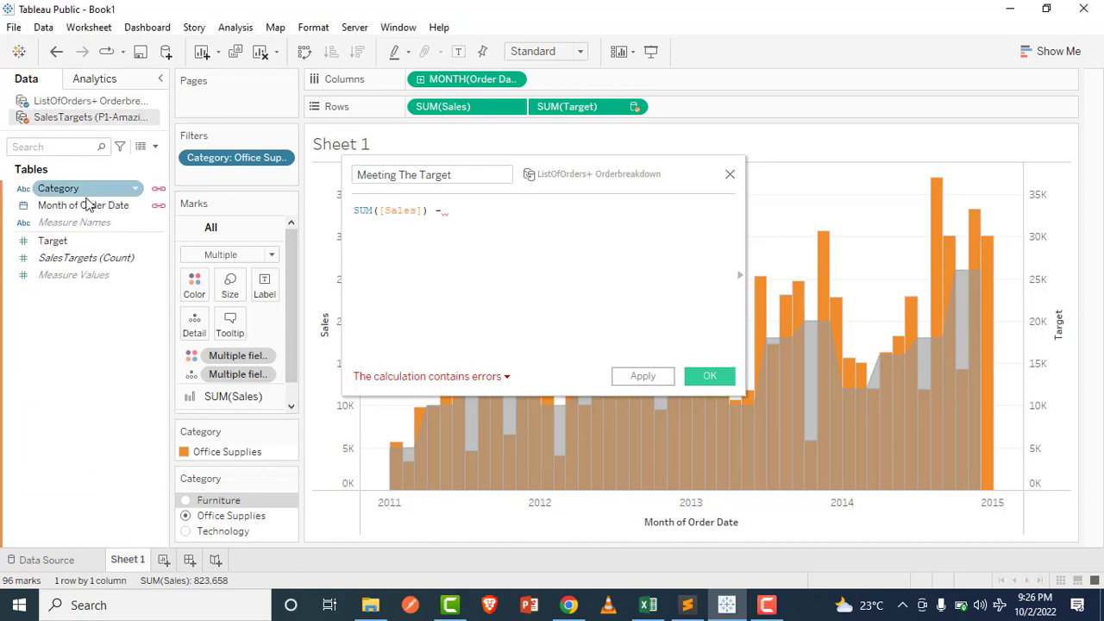
pyautogui.click(78, 244)
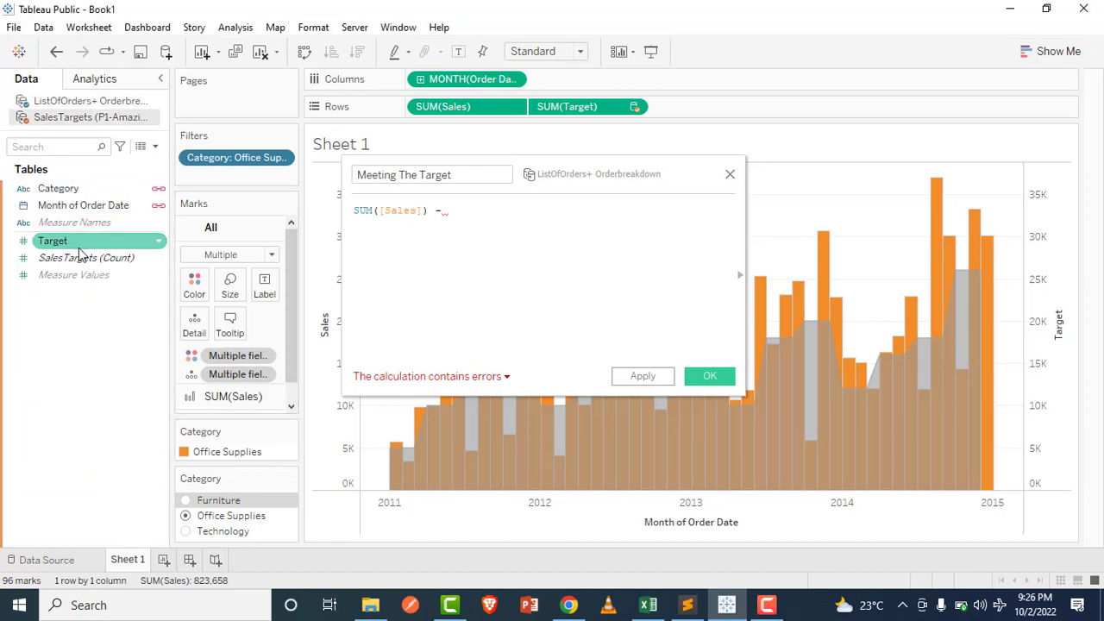
pyautogui.moveTo(78, 251); pyautogui.dragTo(510, 228)
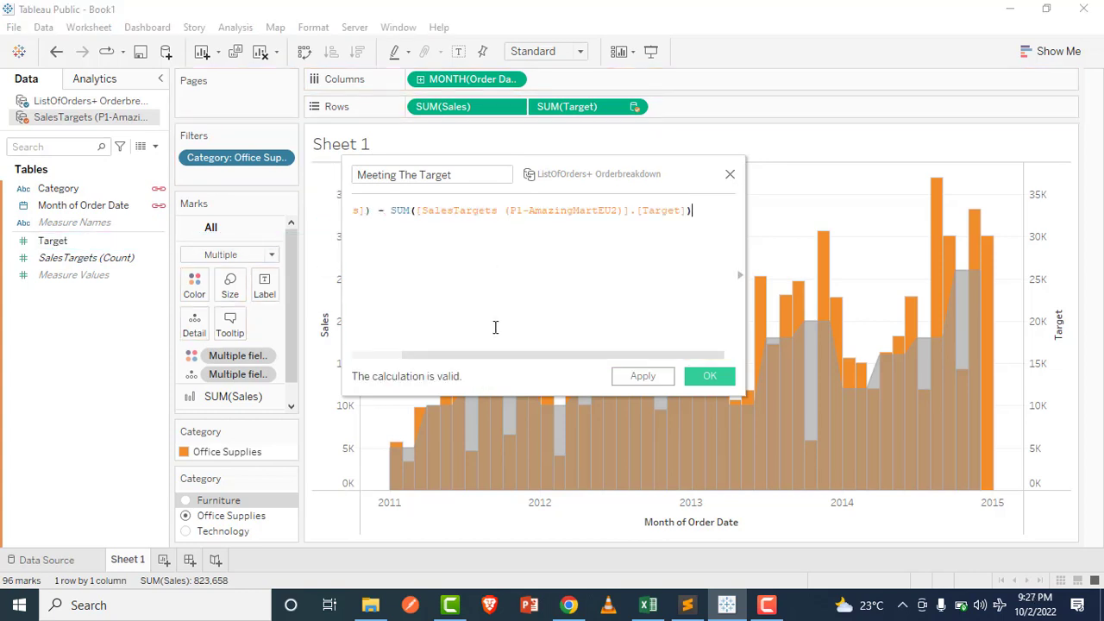
pyautogui.moveTo(486, 356); pyautogui.dragTo(382, 373)
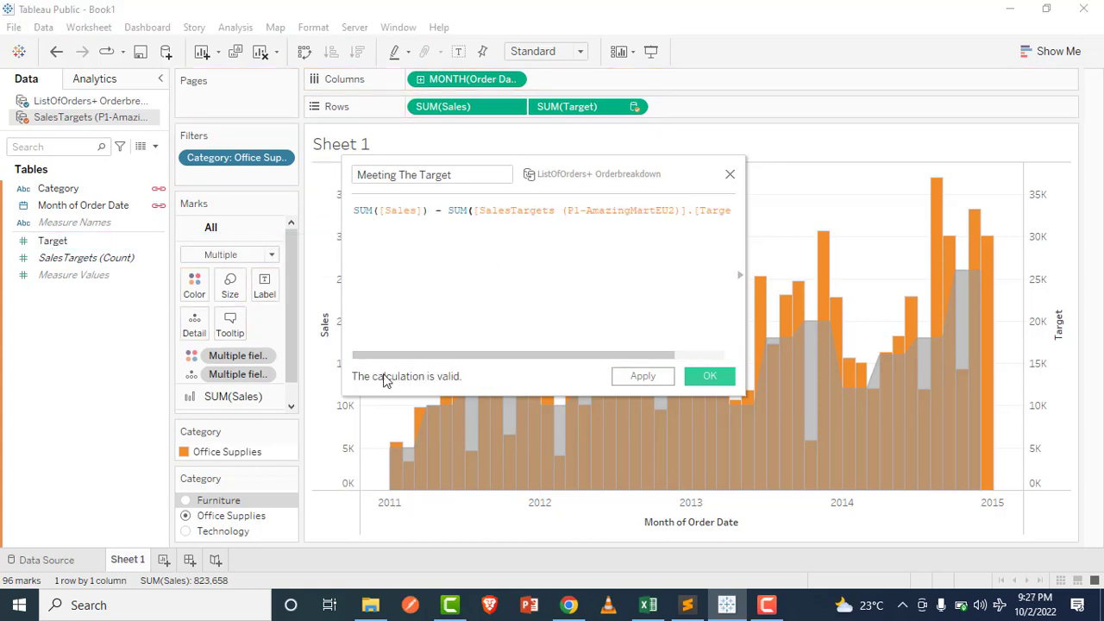
pyautogui.click(709, 377)
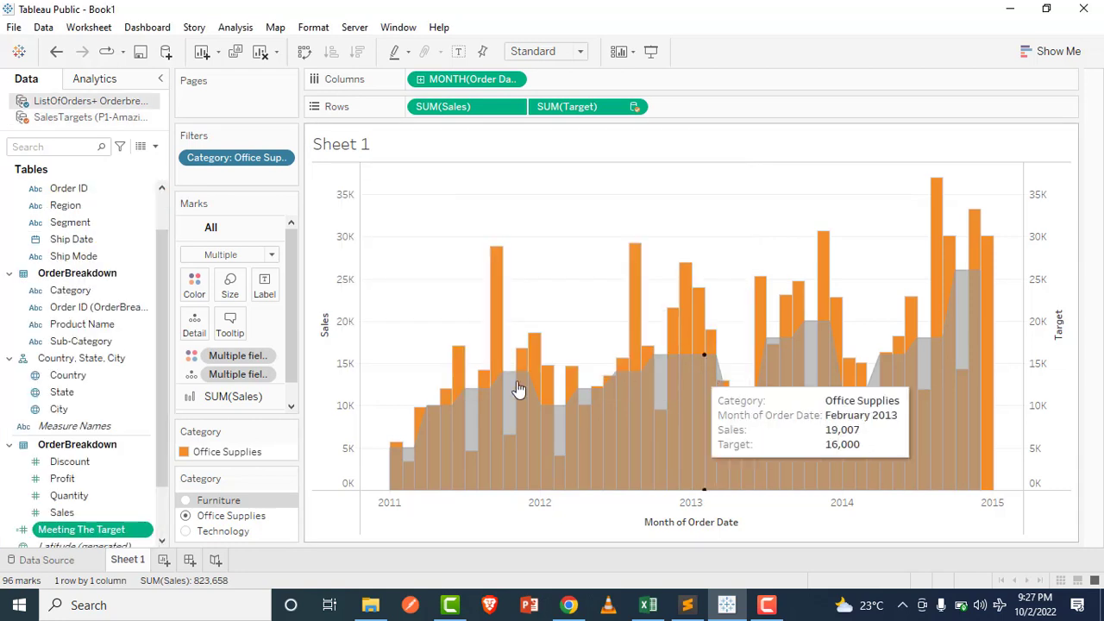
pyautogui.scroll(-1, 107, 414)
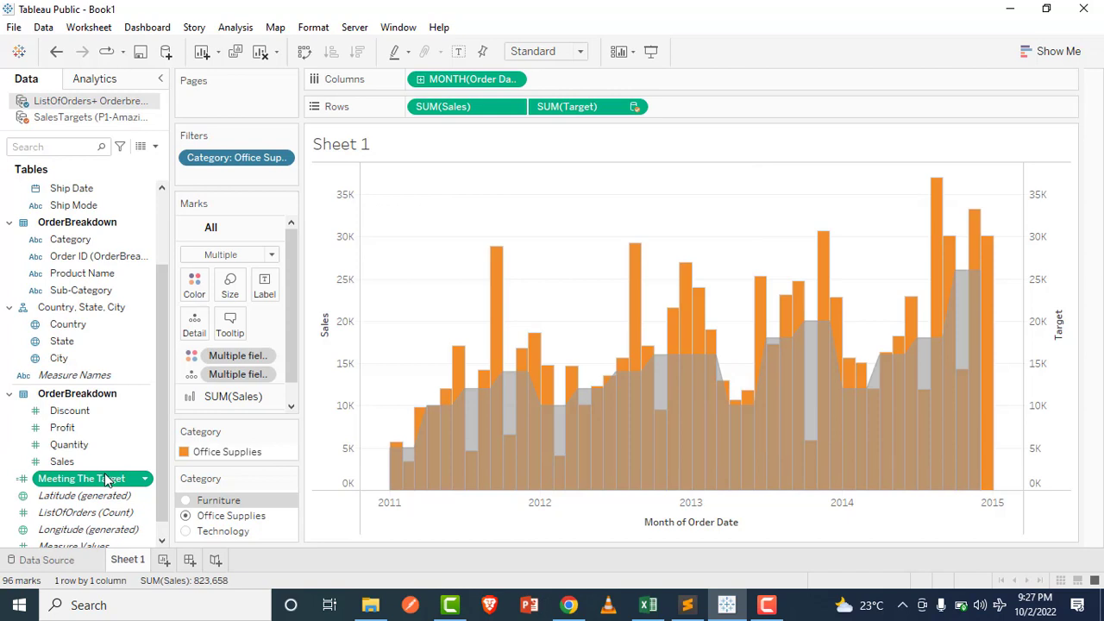
# Add the Meeting The Target field to Rows after SUM(Target) and filter the chart to the Furniture category.
pyautogui.moveTo(108, 481)
pyautogui.mouseDown()
pyautogui.moveTo(575, 240)
pyautogui.moveTo(765, 67)
pyautogui.moveTo(752, 124)
pyautogui.moveTo(747, 112)
pyautogui.mouseUp()
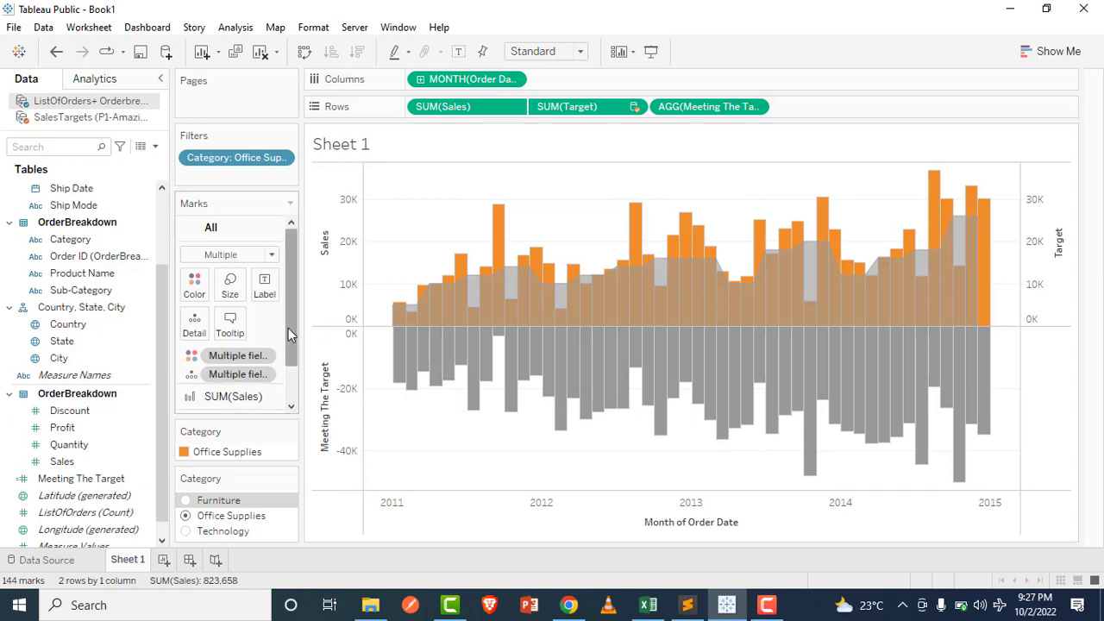
pyautogui.moveTo(288, 327); pyautogui.dragTo(294, 402)
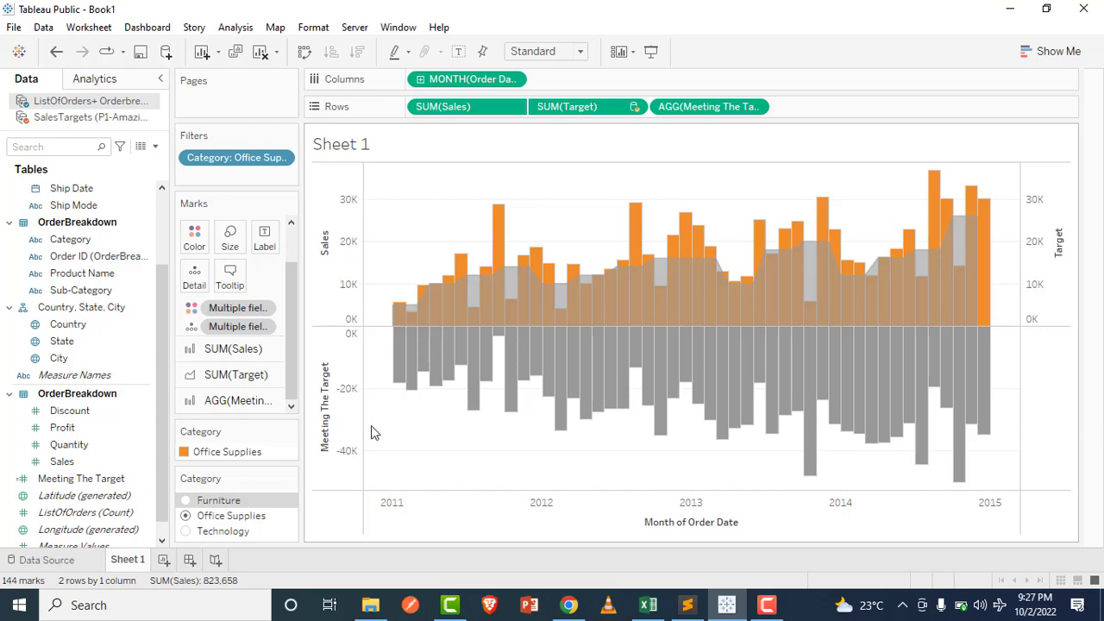
pyautogui.click(201, 503)
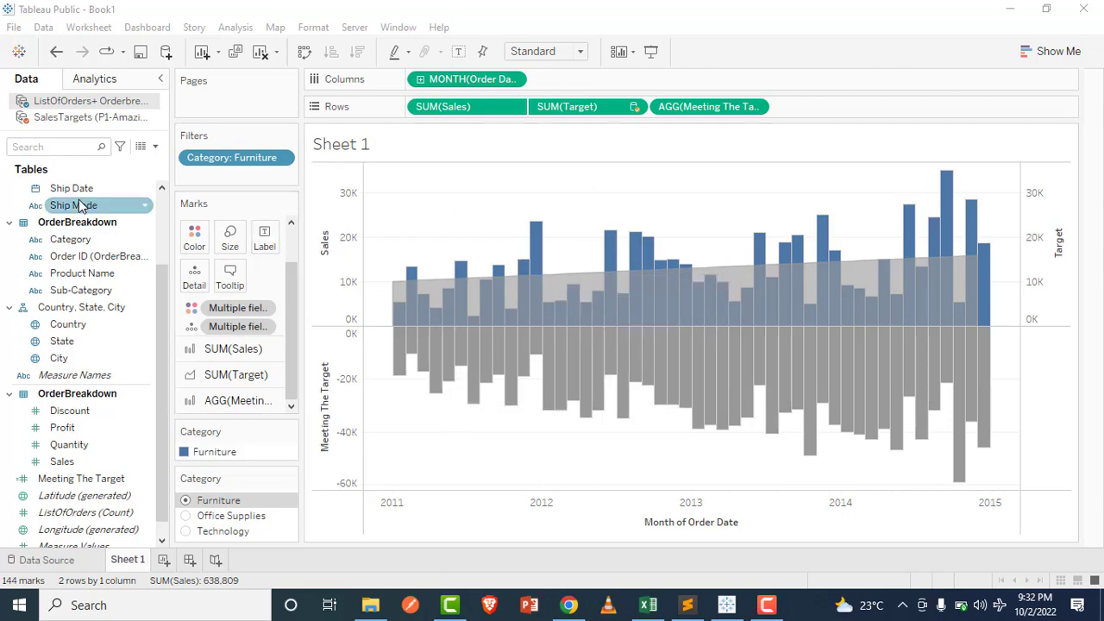
# Add Category from OrderBreakdown as a detail on the Meeting The Target marks only.
pyautogui.moveTo(79, 243)
pyautogui.mouseDown()
pyautogui.moveTo(160, 253)
pyautogui.moveTo(173, 277)
pyautogui.moveTo(198, 286)
pyautogui.moveTo(254, 461)
pyautogui.moveTo(187, 355)
pyautogui.moveTo(58, 206)
pyautogui.moveTo(74, 250)
pyautogui.mouseUp()
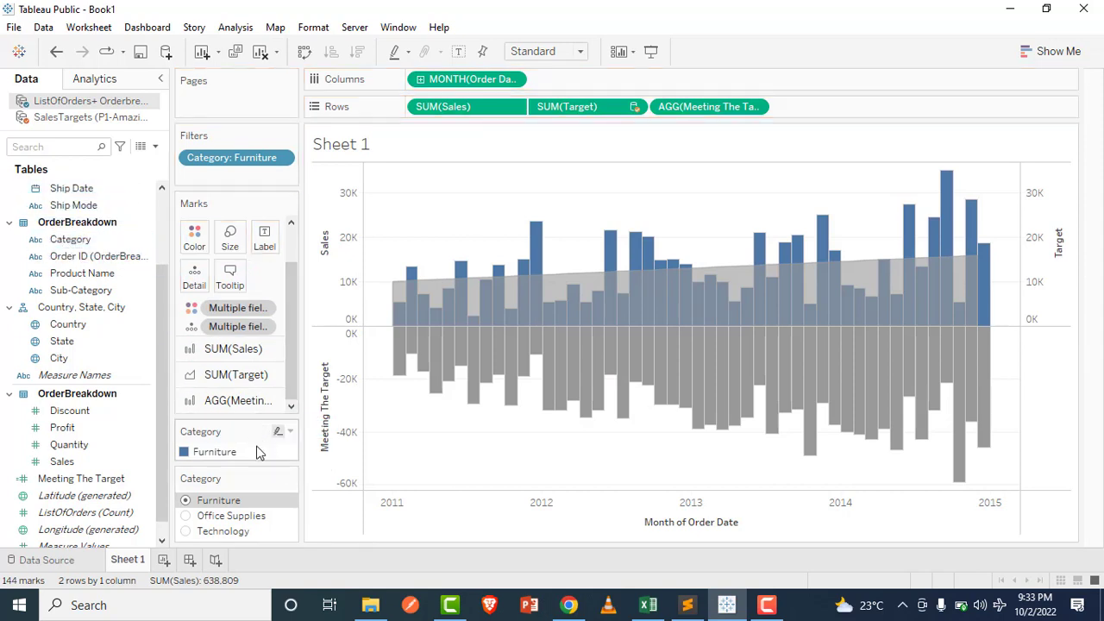
pyautogui.click(238, 401)
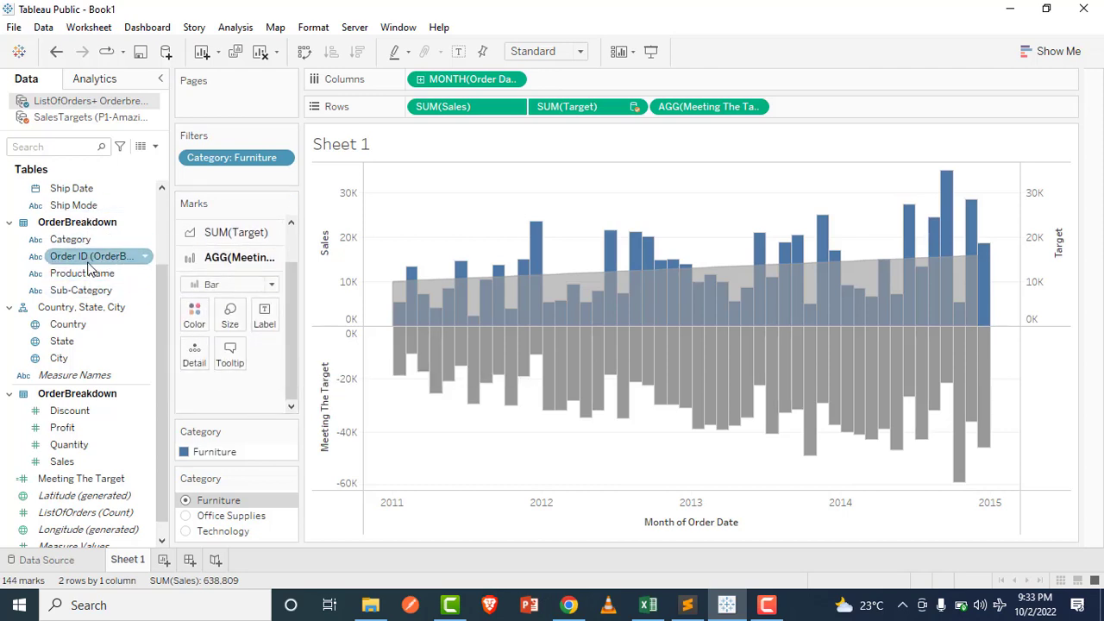
pyautogui.moveTo(86, 239); pyautogui.dragTo(199, 366)
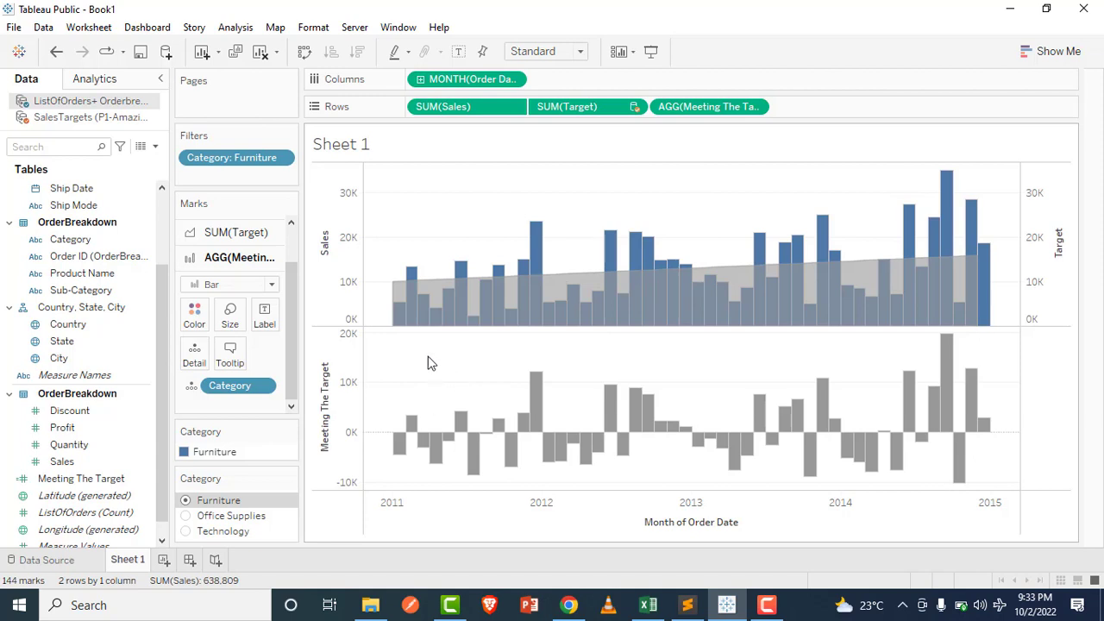
pyautogui.moveTo(516, 438)
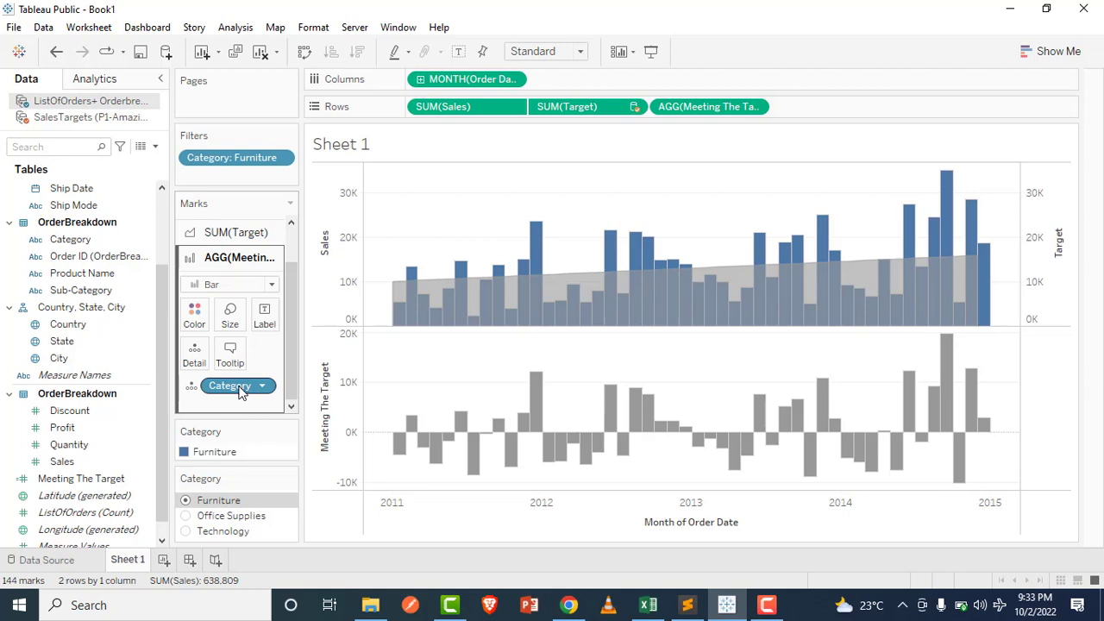
# Color the Meeting The Target bars by the Meeting The Target measure instead of by Category, keeping Category as a detail.
pyautogui.moveTo(241, 390); pyautogui.dragTo(278, 392)
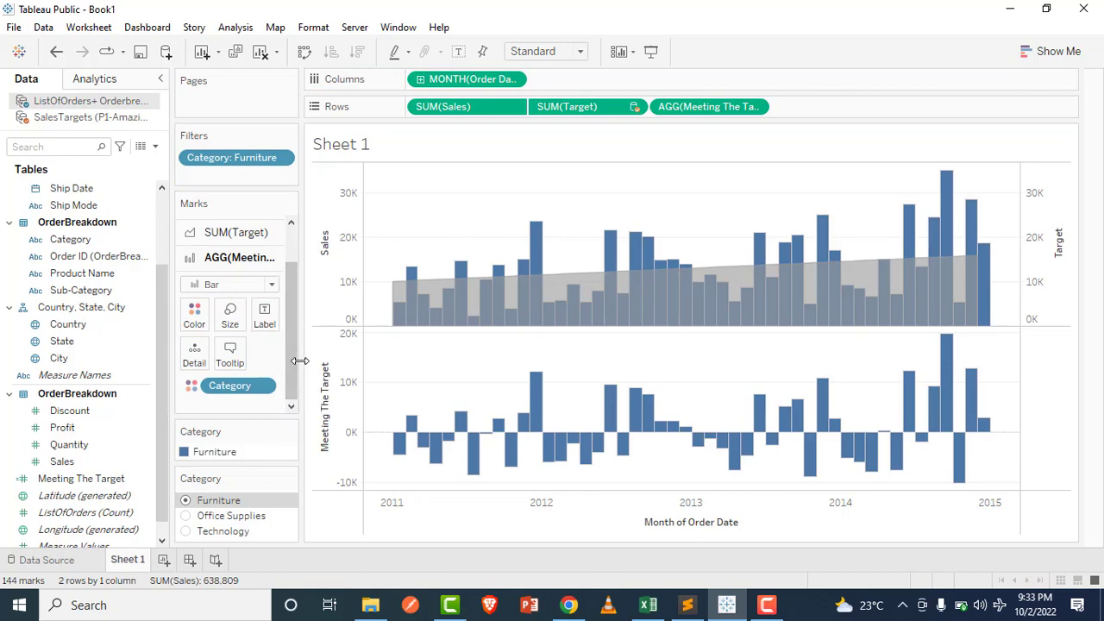
pyautogui.hotkey('ctrl', 'z')
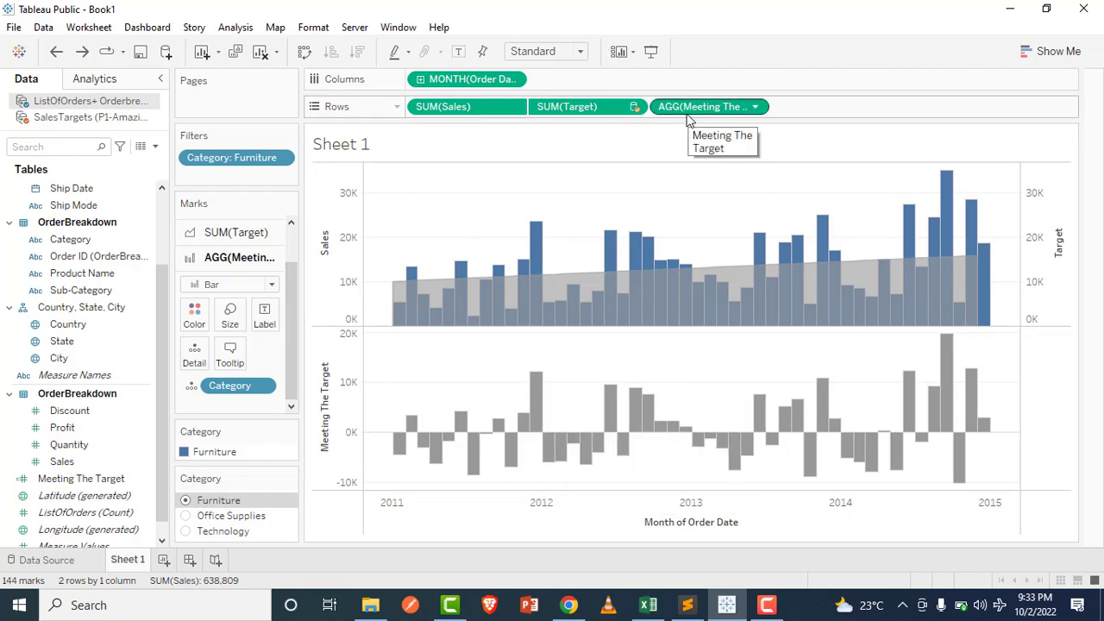
pyautogui.moveTo(689, 119); pyautogui.dragTo(207, 316)
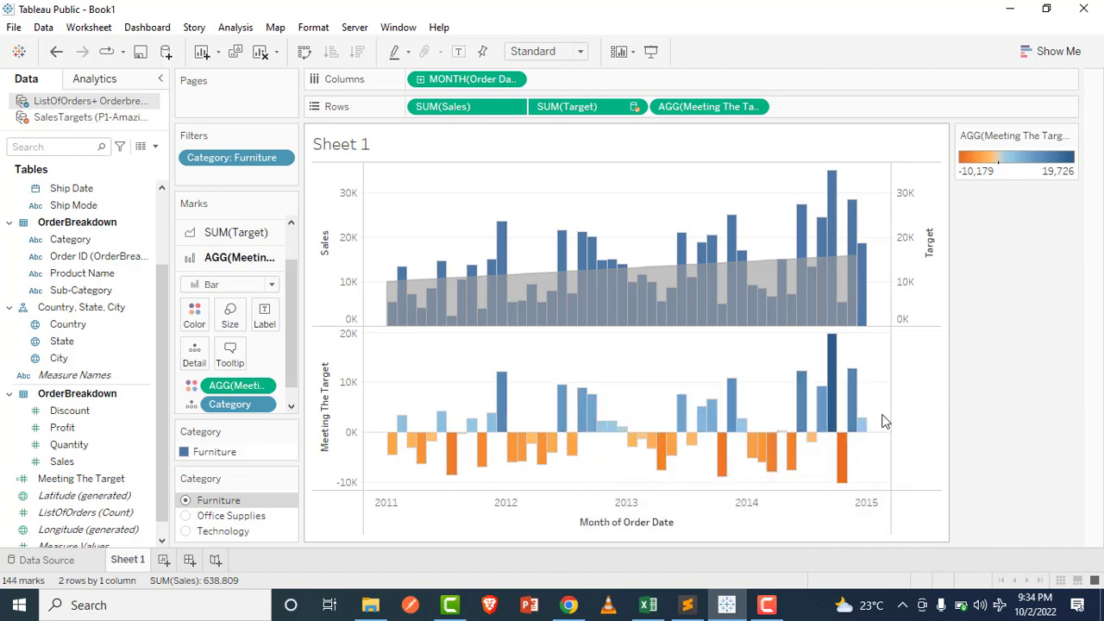
# Filter the chart to Office Supplies and then Technology, examining individual months' differences between sales and target.
pyautogui.click(189, 518)
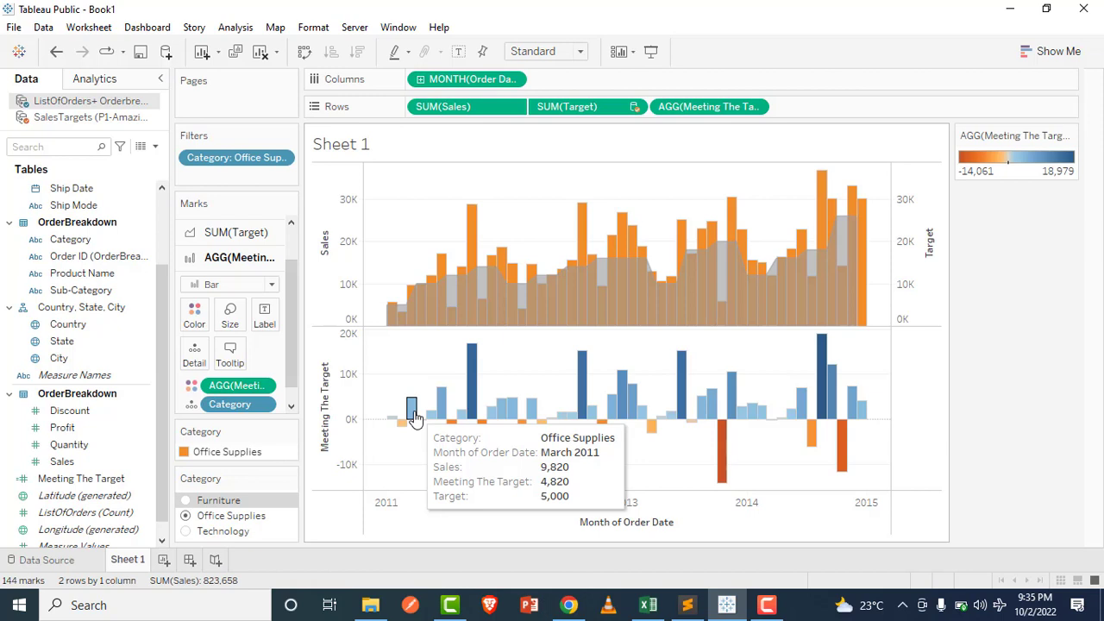
pyautogui.click(198, 534)
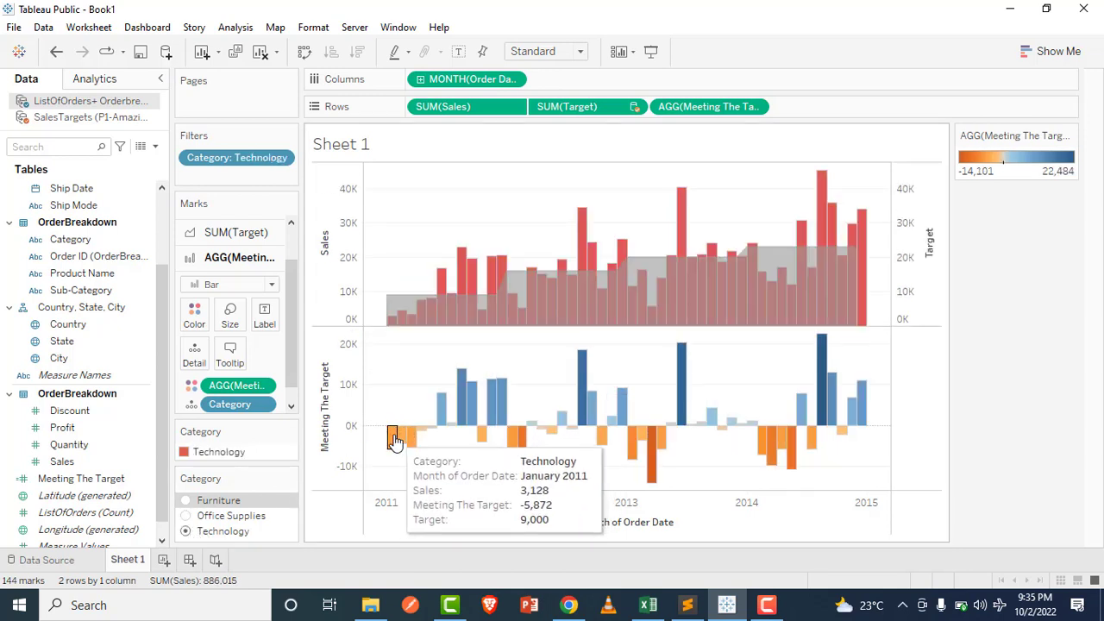